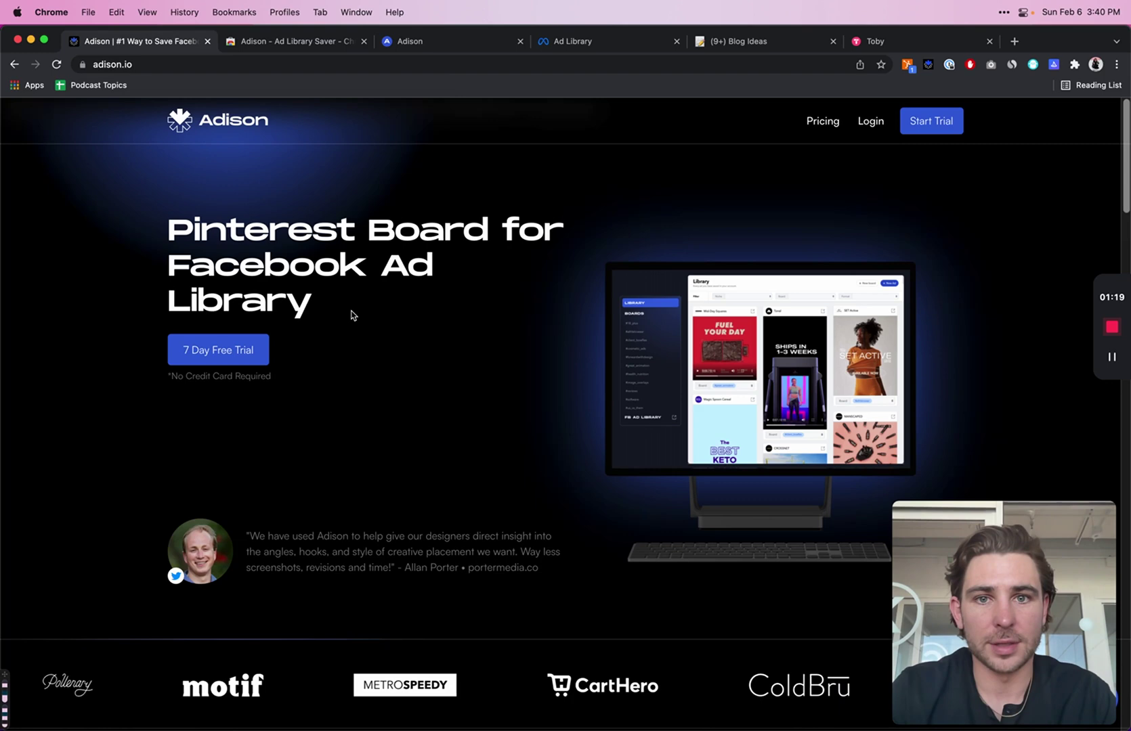
Open the Magic Spoon Cereal ads in the Meta Ad Library from the recent searches.
{"action": "left_click", "coordinate": [302, 49]}
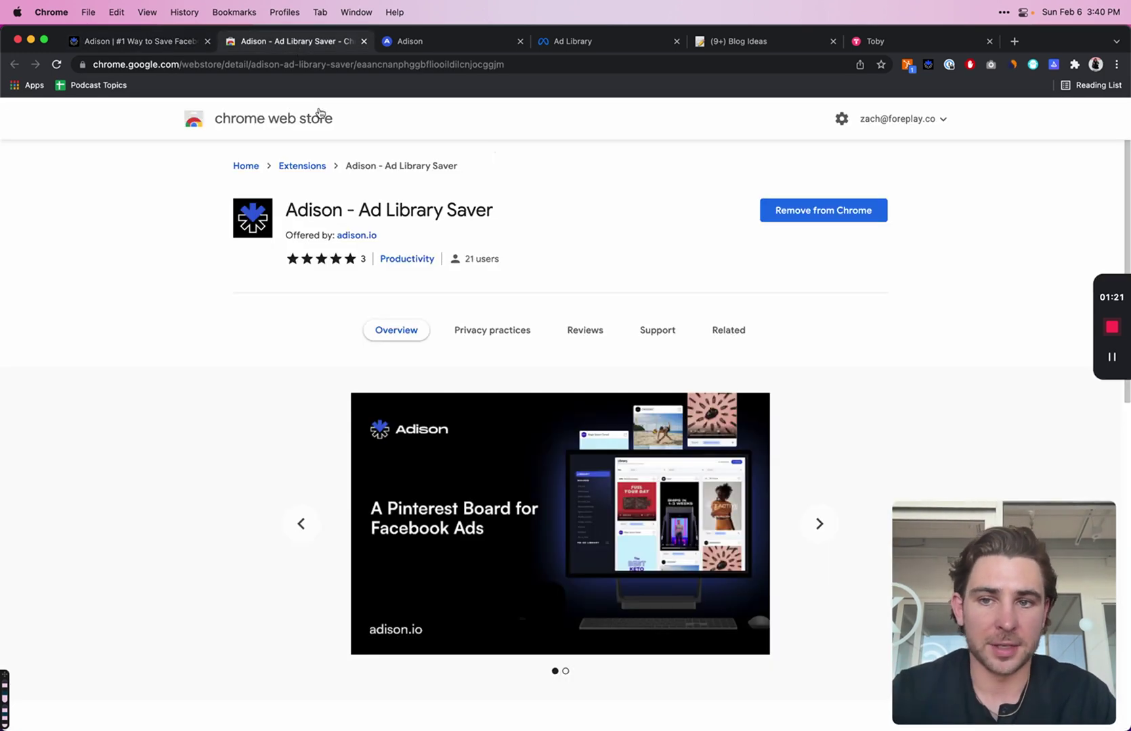
{"action": "left_click", "coordinate": [433, 41]}
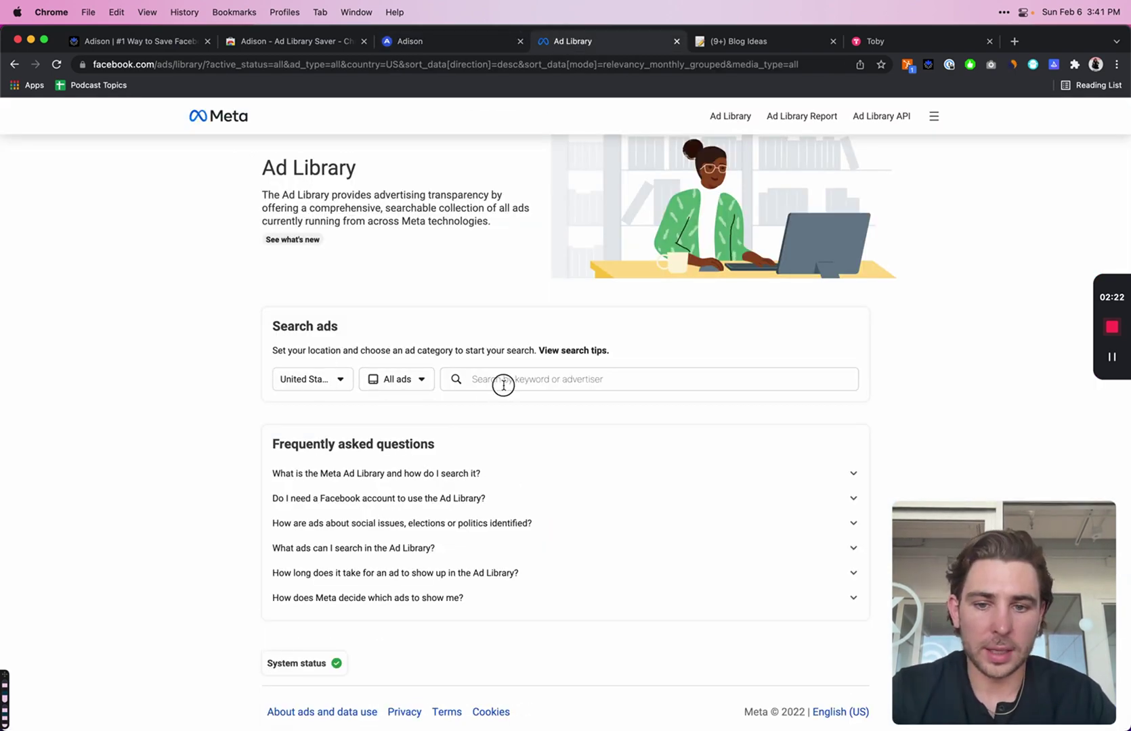
{"action": "left_click", "coordinate": [503, 384]}
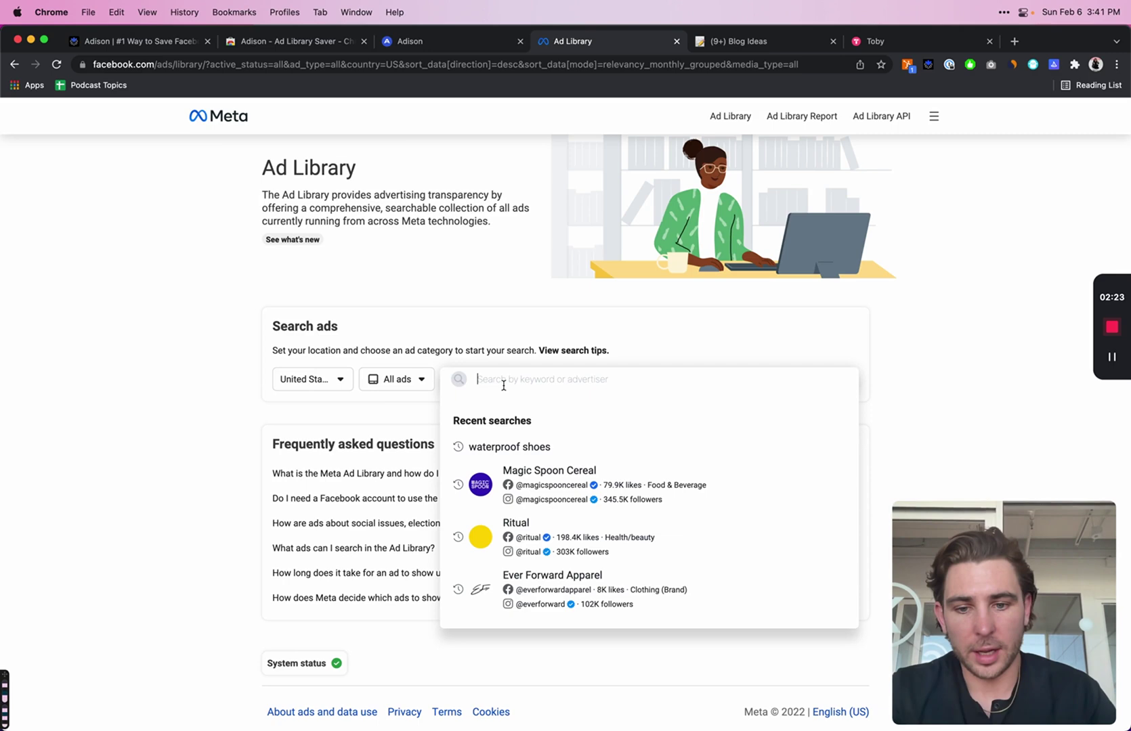
{"action": "left_click", "coordinate": [577, 478]}
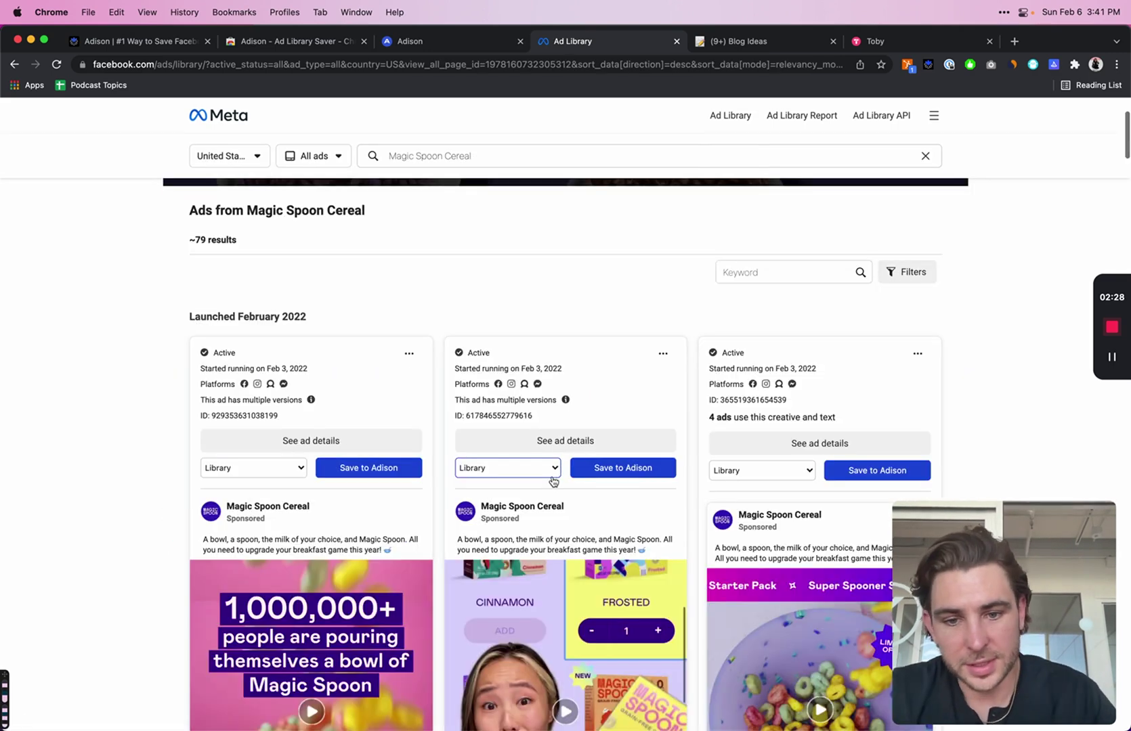
{"action": "scroll", "coordinate": [384, 384], "scroll_direction": "down", "scroll_amount": 2}
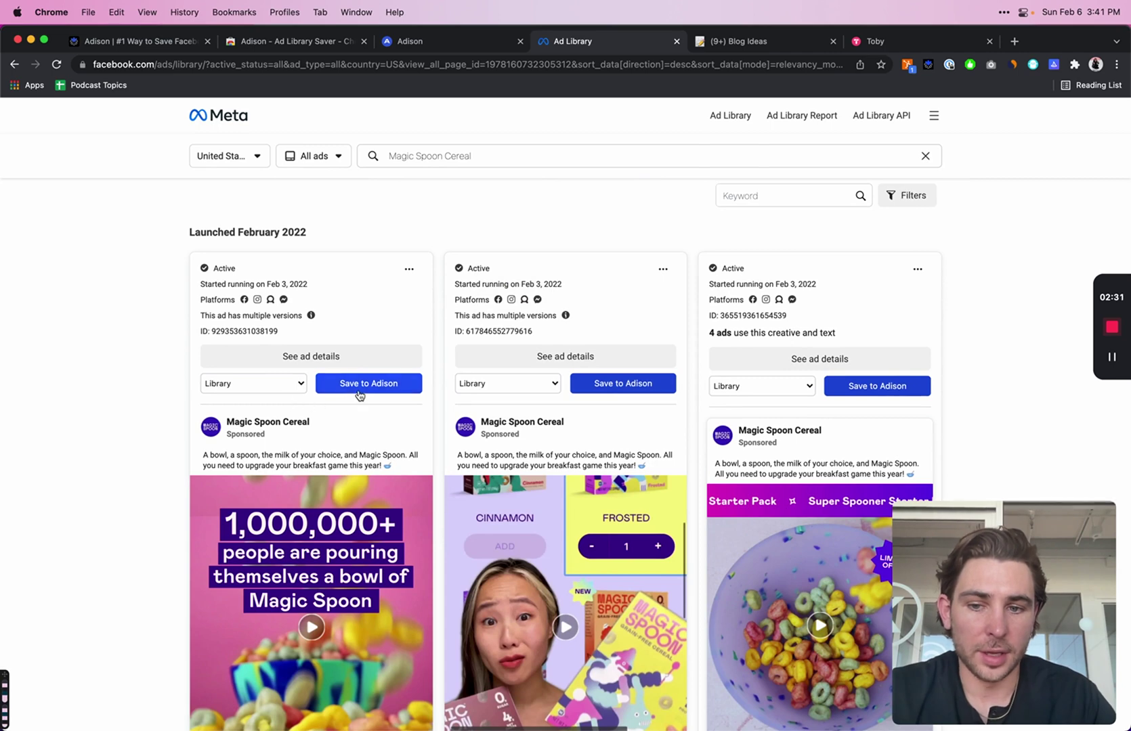
Look through the Adison boards offered for saving the first Magic Spoon Cereal ad.
{"action": "left_click", "coordinate": [253, 384]}
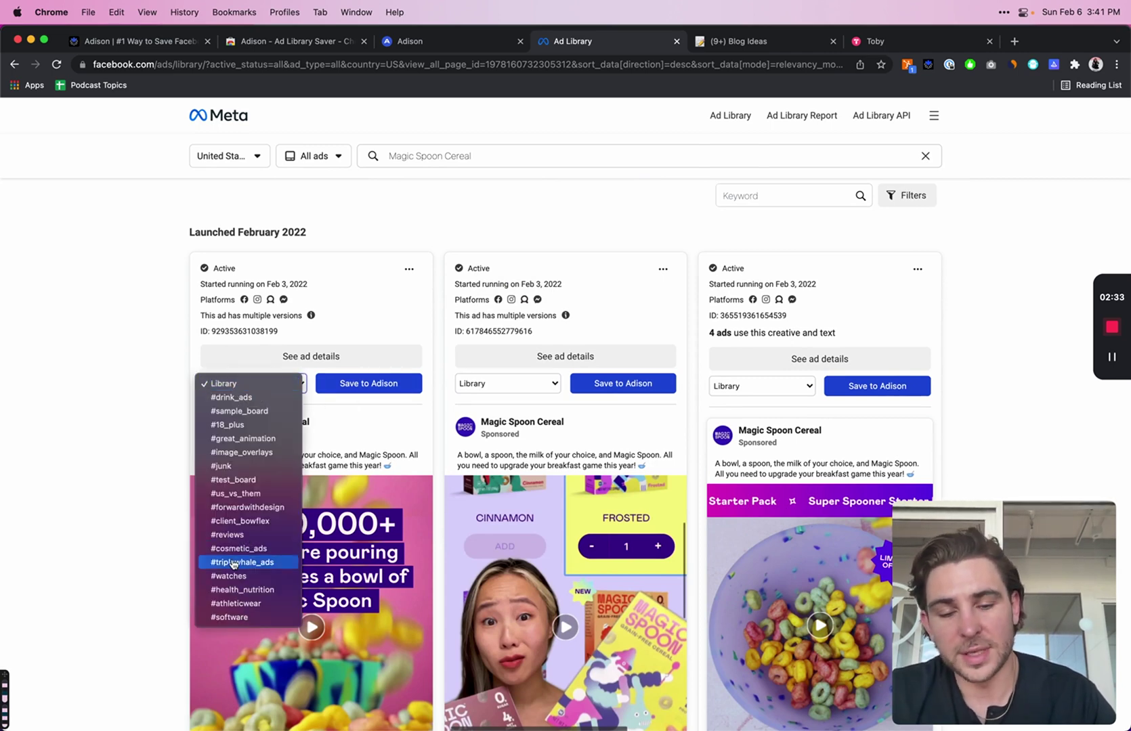
{"action": "left_click", "coordinate": [120, 496]}
{"action": "left_click", "coordinate": [244, 383]}
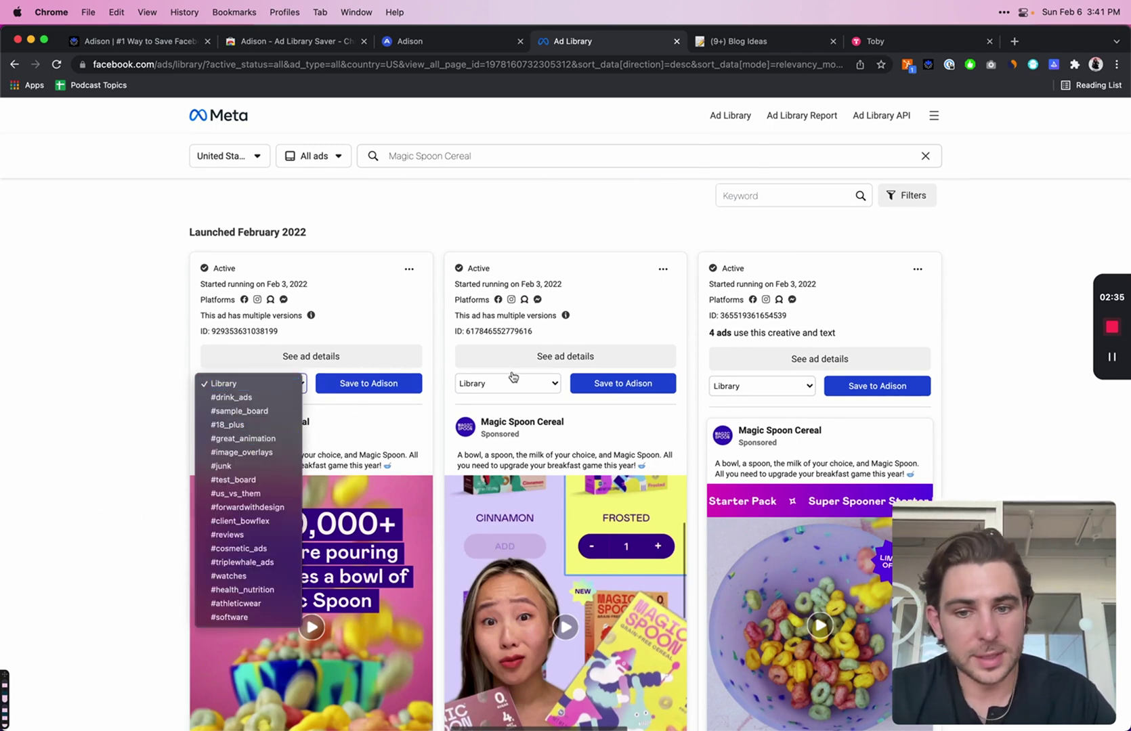
{"action": "left_click", "coordinate": [1015, 311]}
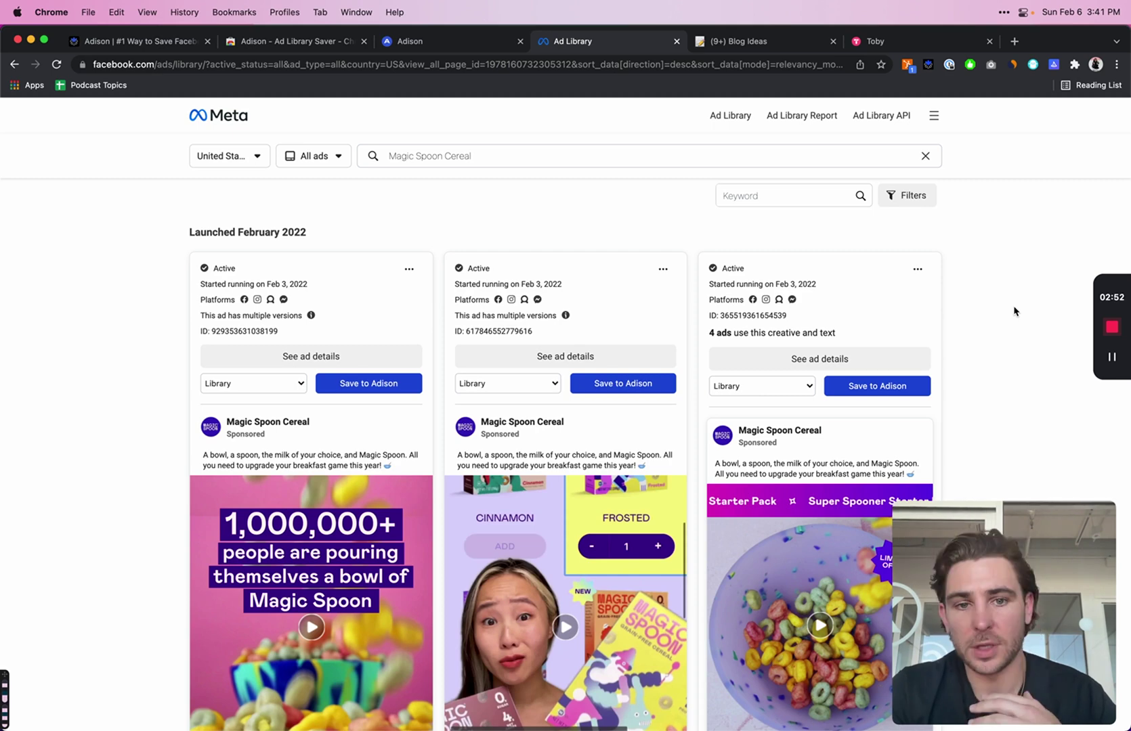
Save the second Magic Spoon Cereal ad, the video with the woman, to the #great_animation board in Adison.
{"action": "scroll", "coordinate": [673, 449], "scroll_direction": "down", "scroll_amount": 4}
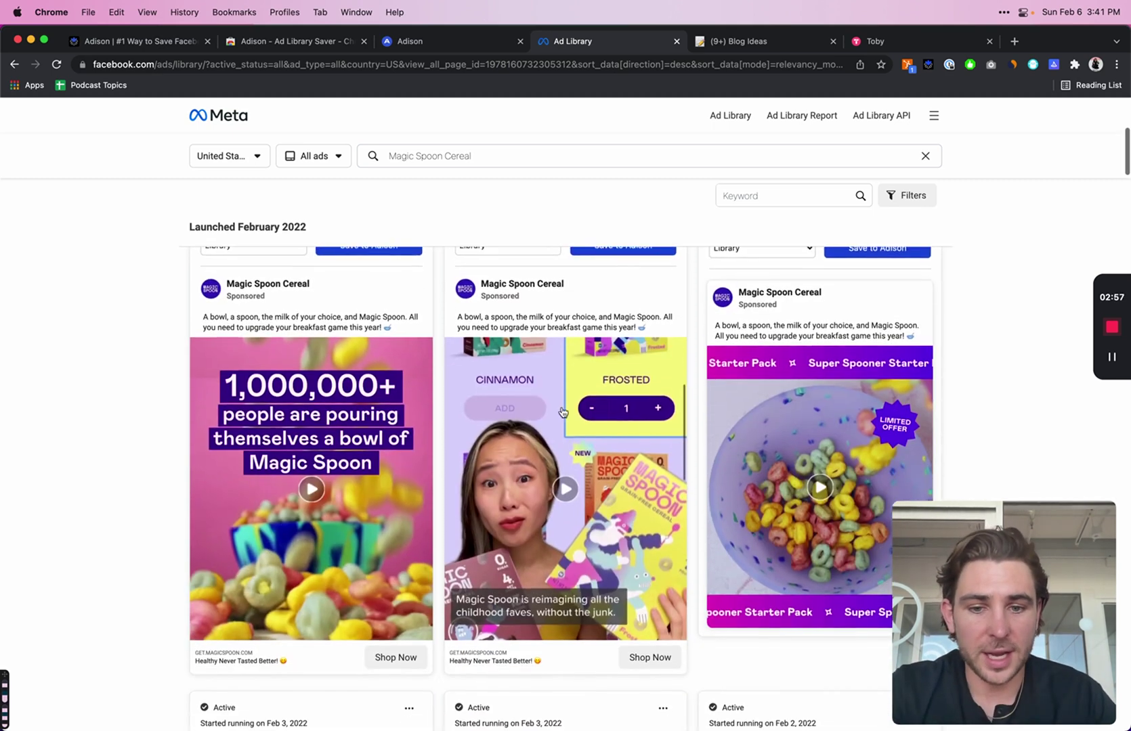
{"action": "scroll", "coordinate": [513, 395], "scroll_direction": "up", "scroll_amount": 3}
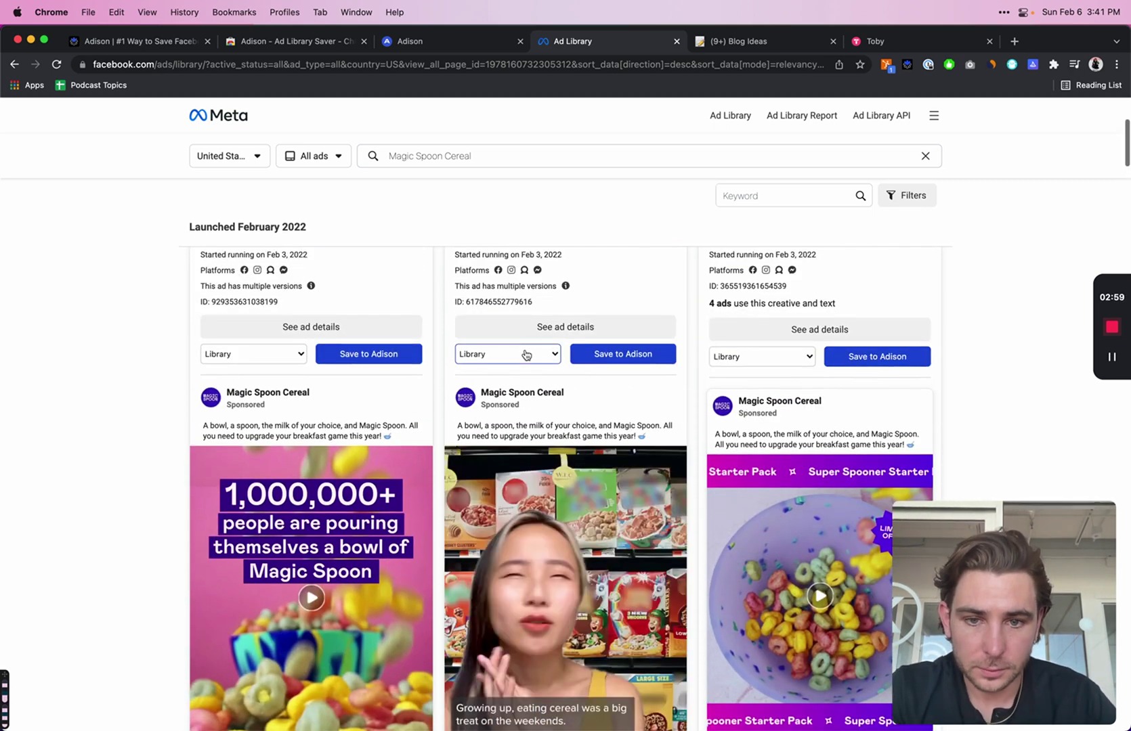
{"action": "left_click", "coordinate": [548, 543]}
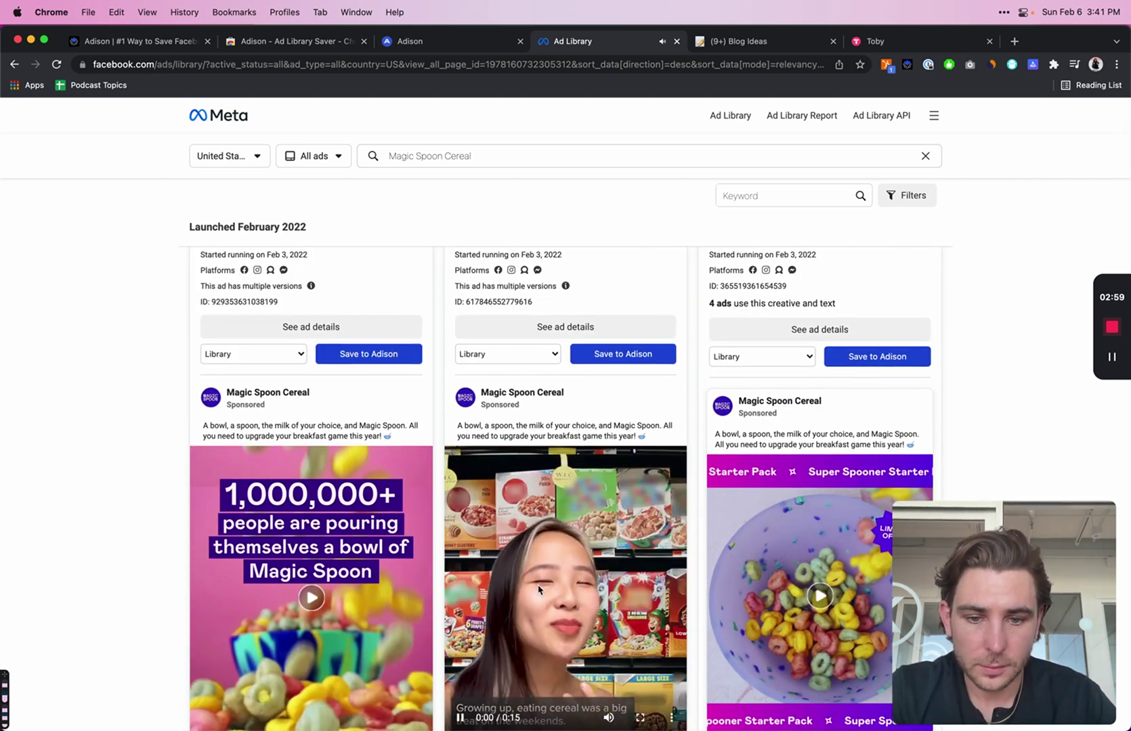
{"action": "left_click", "coordinate": [472, 354]}
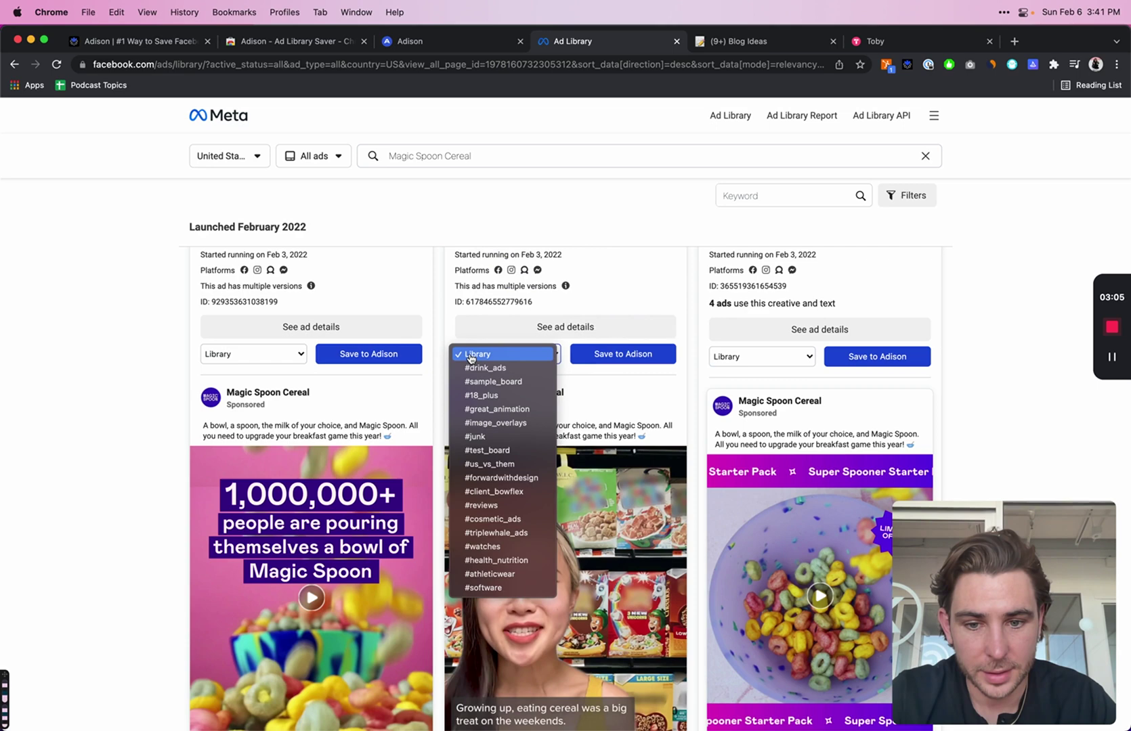
{"action": "left_click", "coordinate": [519, 412]}
{"action": "left_click", "coordinate": [613, 355]}
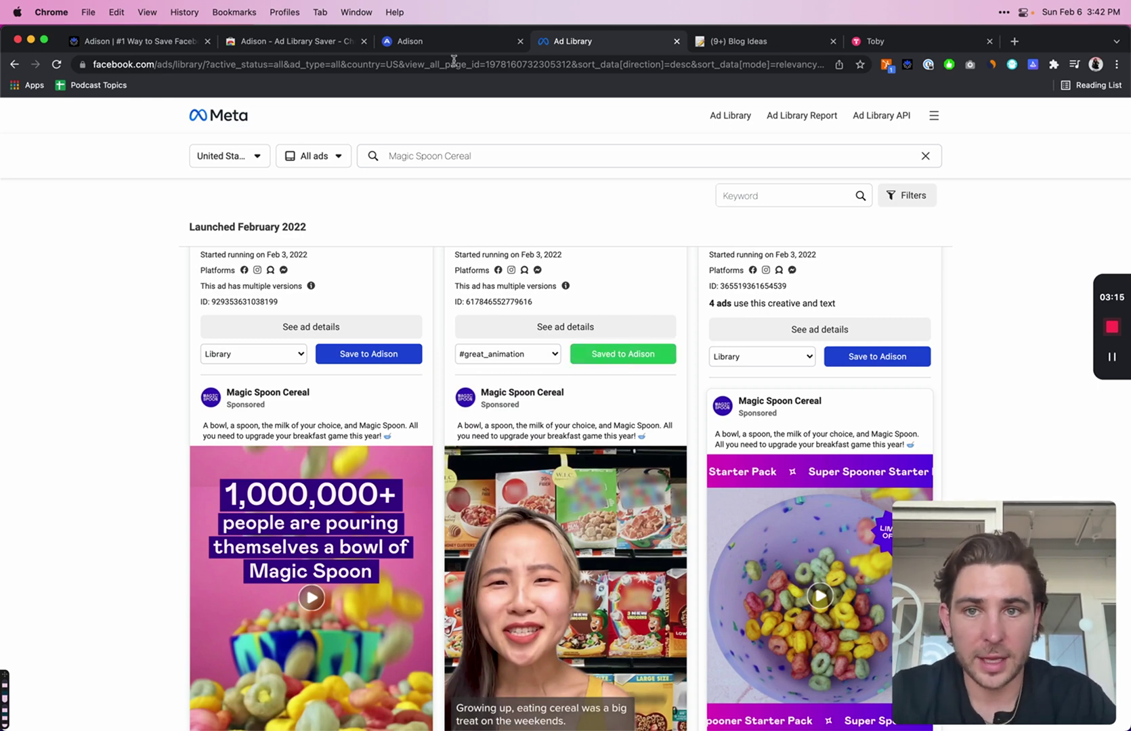
Switch to Adison and view the details of the saved Magic Spoon Cereal ad with the woman on the #great_animation board.
{"action": "left_click", "coordinate": [437, 41]}
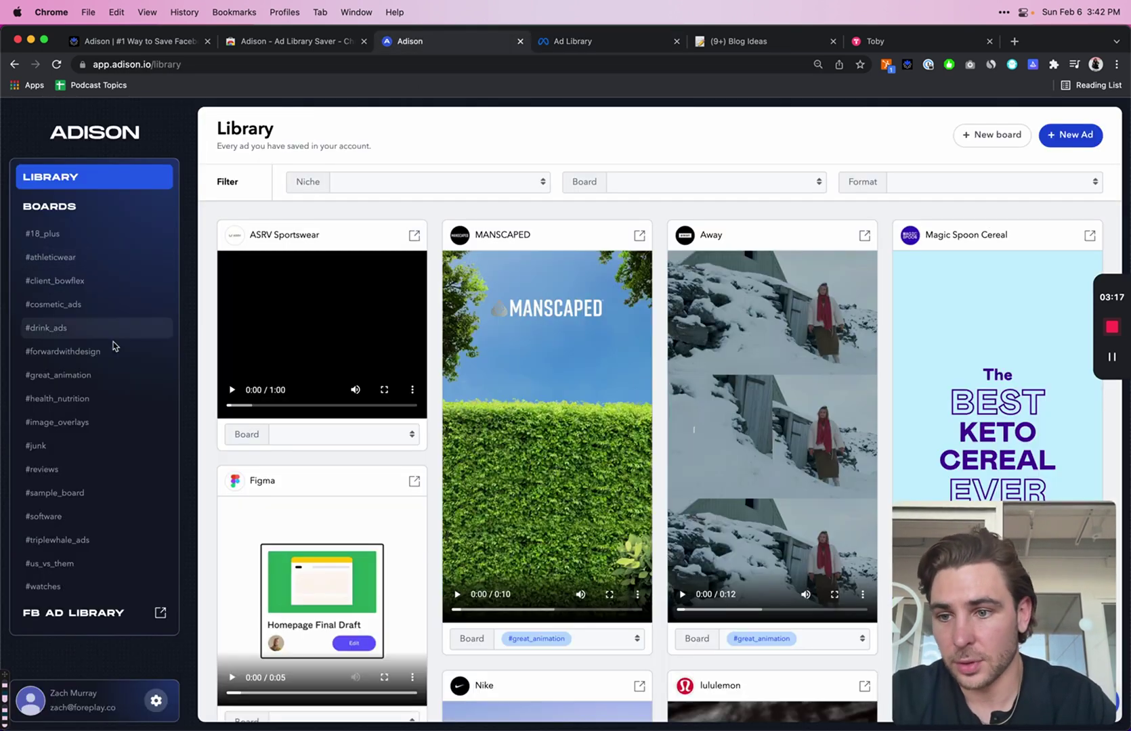
{"action": "left_click", "coordinate": [102, 376]}
{"action": "scroll", "coordinate": [690, 527], "scroll_direction": "down", "scroll_amount": 15}
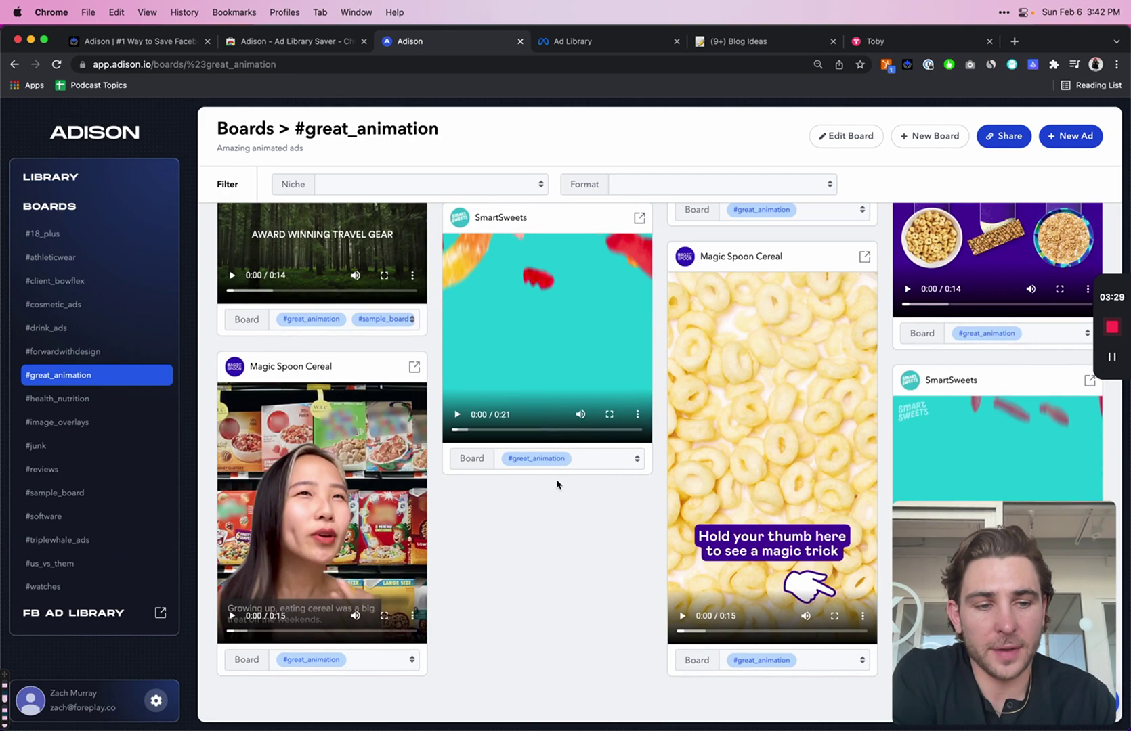
{"action": "left_click_drag", "start_coordinate": [1002, 613], "coordinate": [130, 183]}
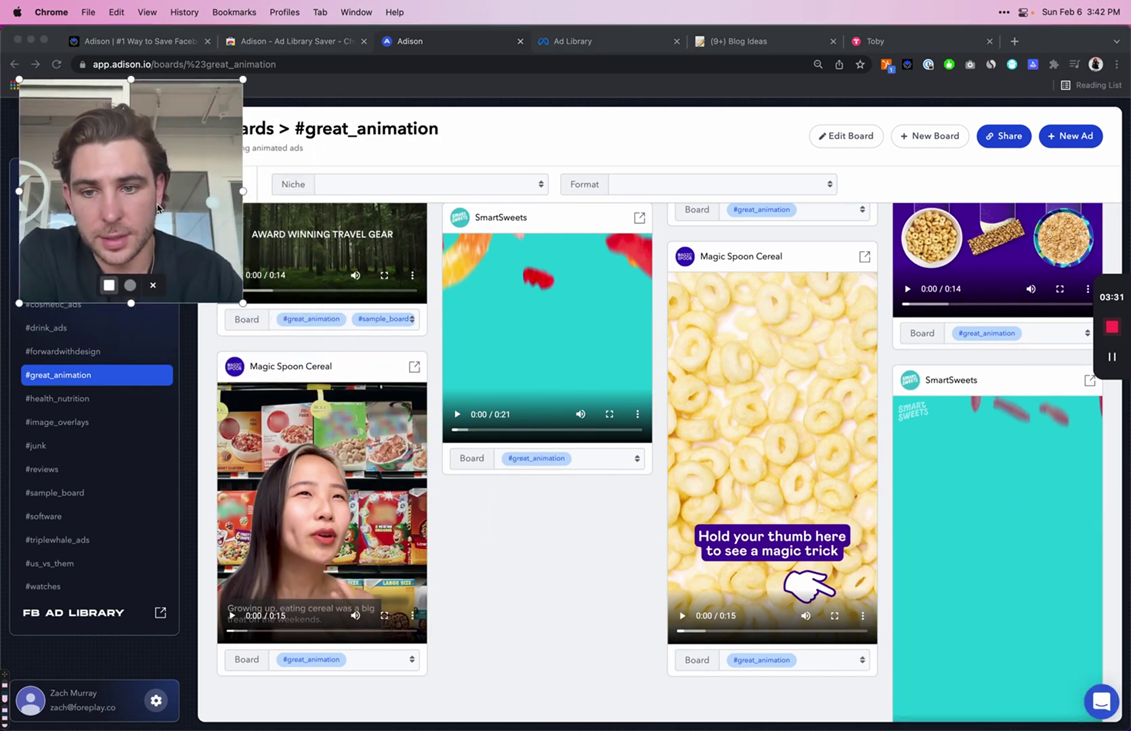
{"action": "left_click", "coordinate": [415, 369]}
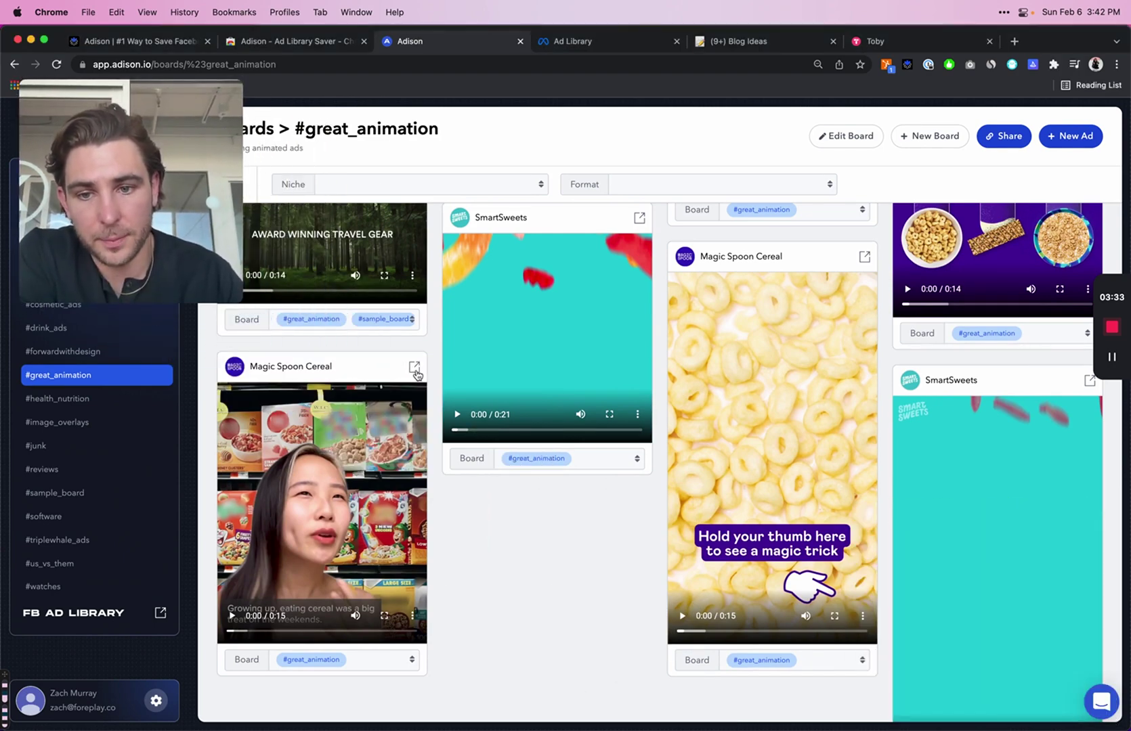
{"action": "left_click", "coordinate": [415, 369]}
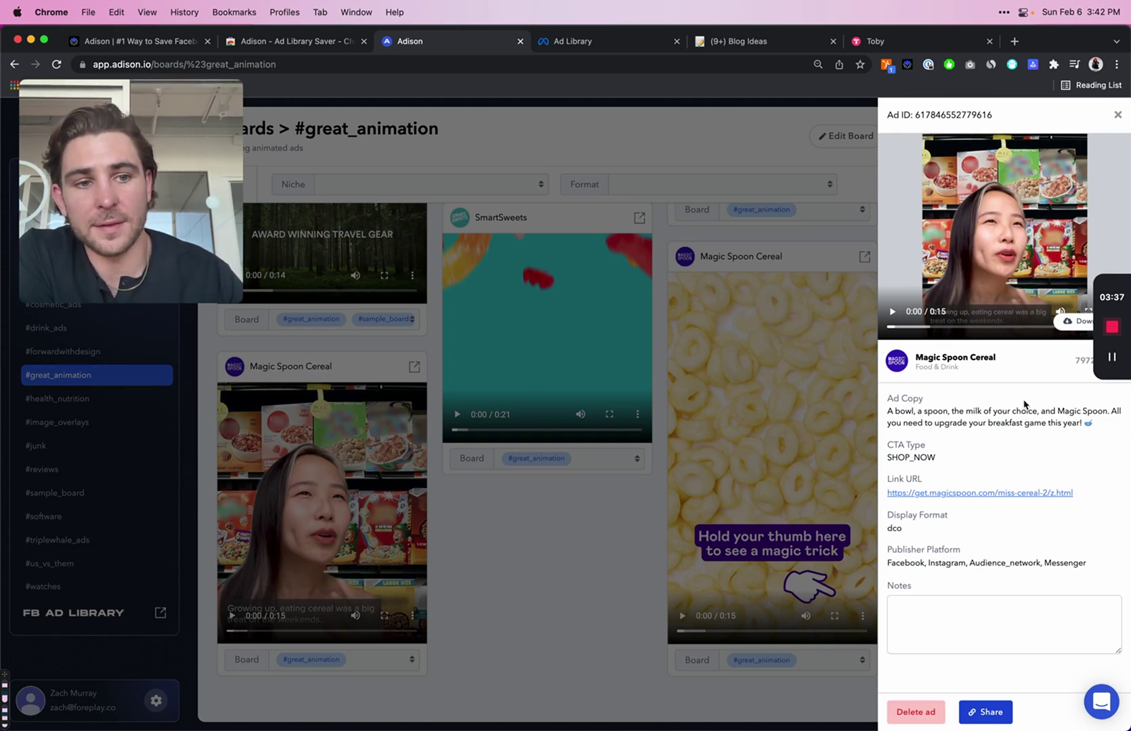
{"action": "left_click_drag", "start_coordinate": [906, 410], "coordinate": [932, 424]}
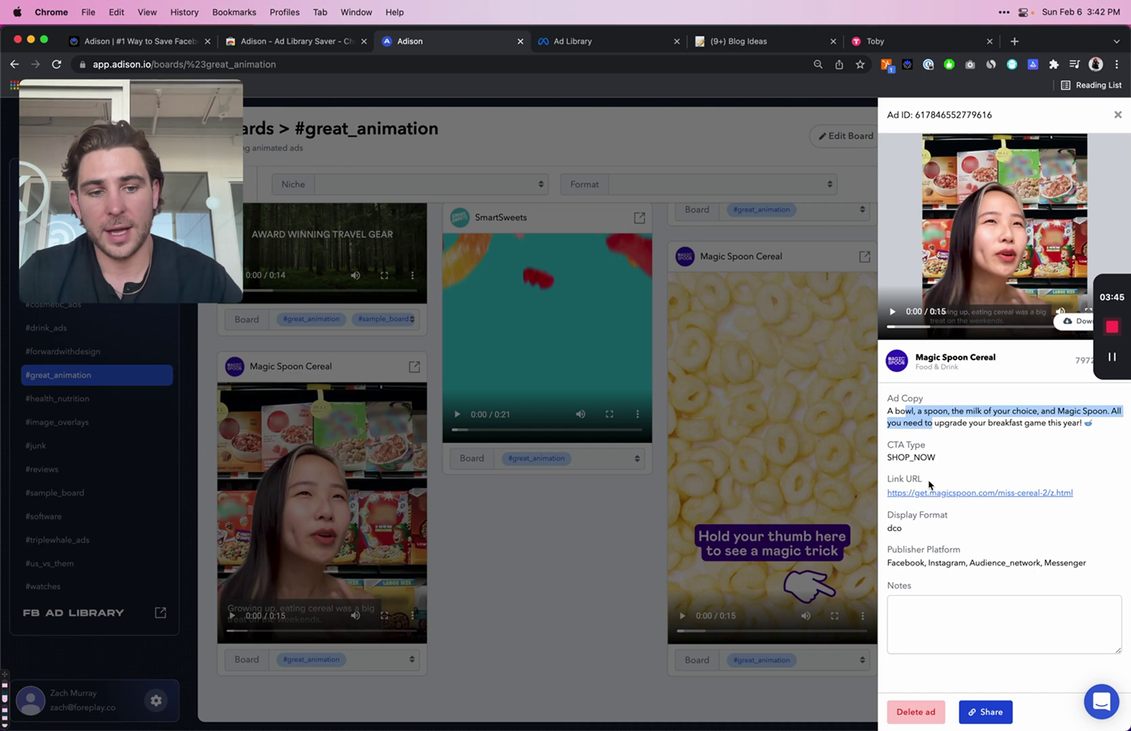
Add the note "Hey I really like the transitions here and the hook really captivated me." to the ad.
{"action": "left_click", "coordinate": [939, 605]}
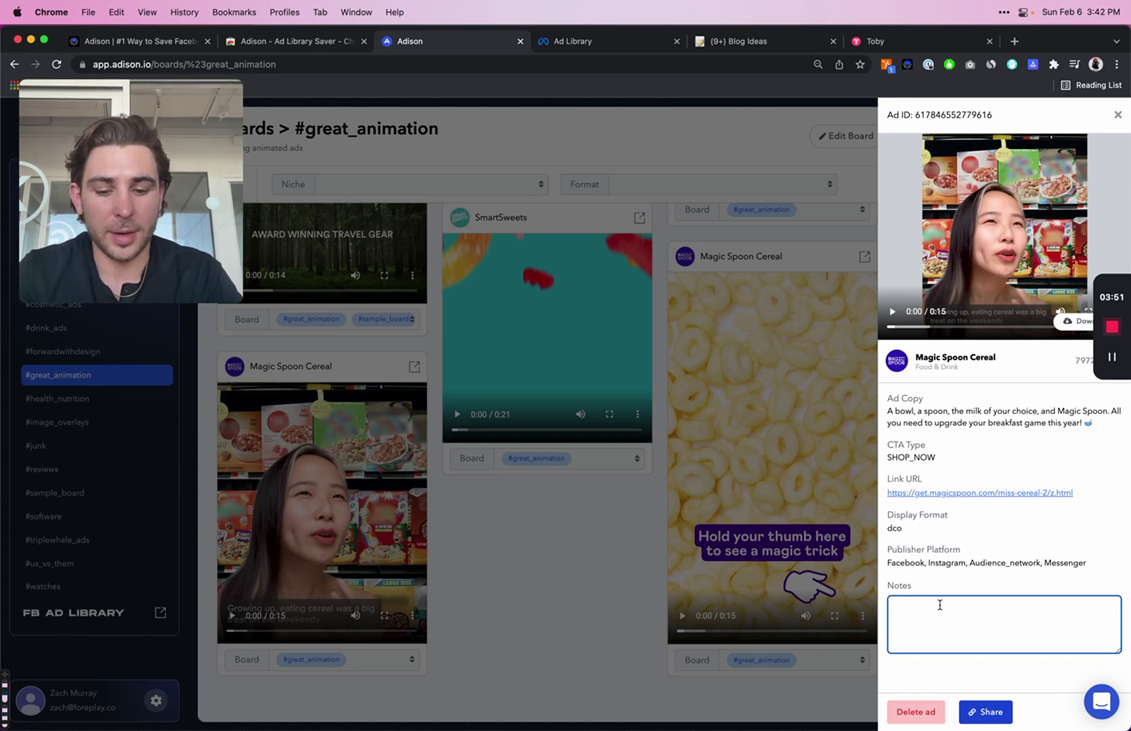
{"action": "type", "text": "Hey I reall"}
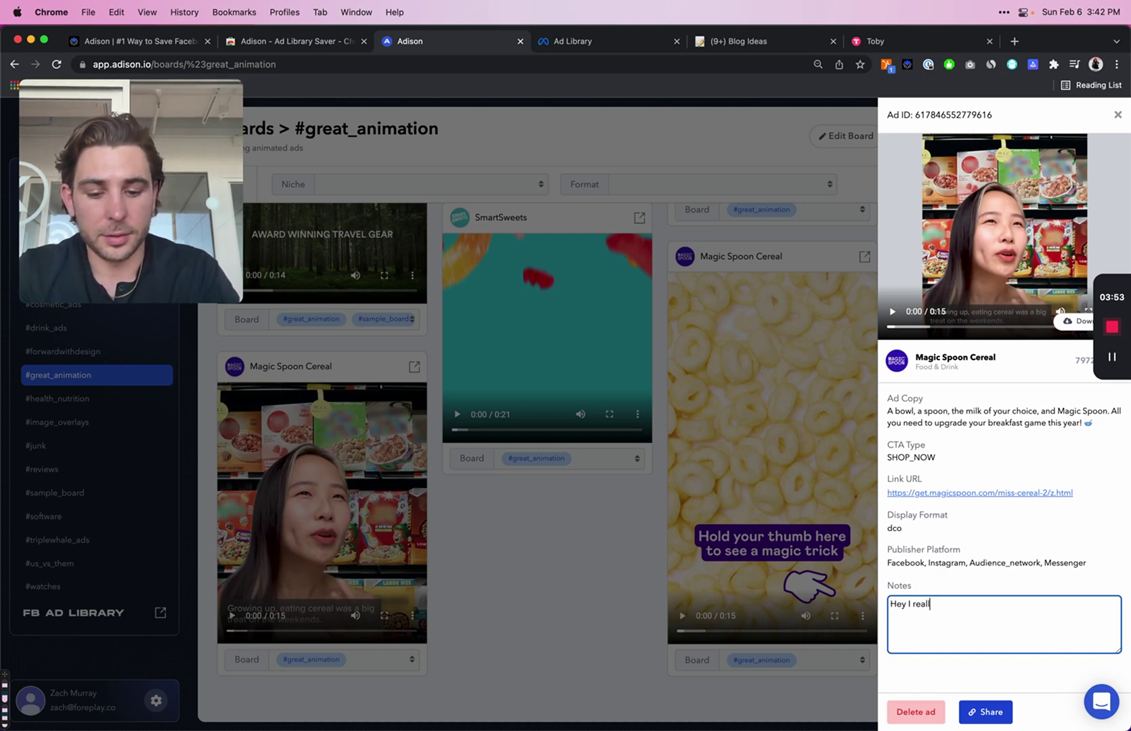
{"action": "type", "text": "y like the transi"}
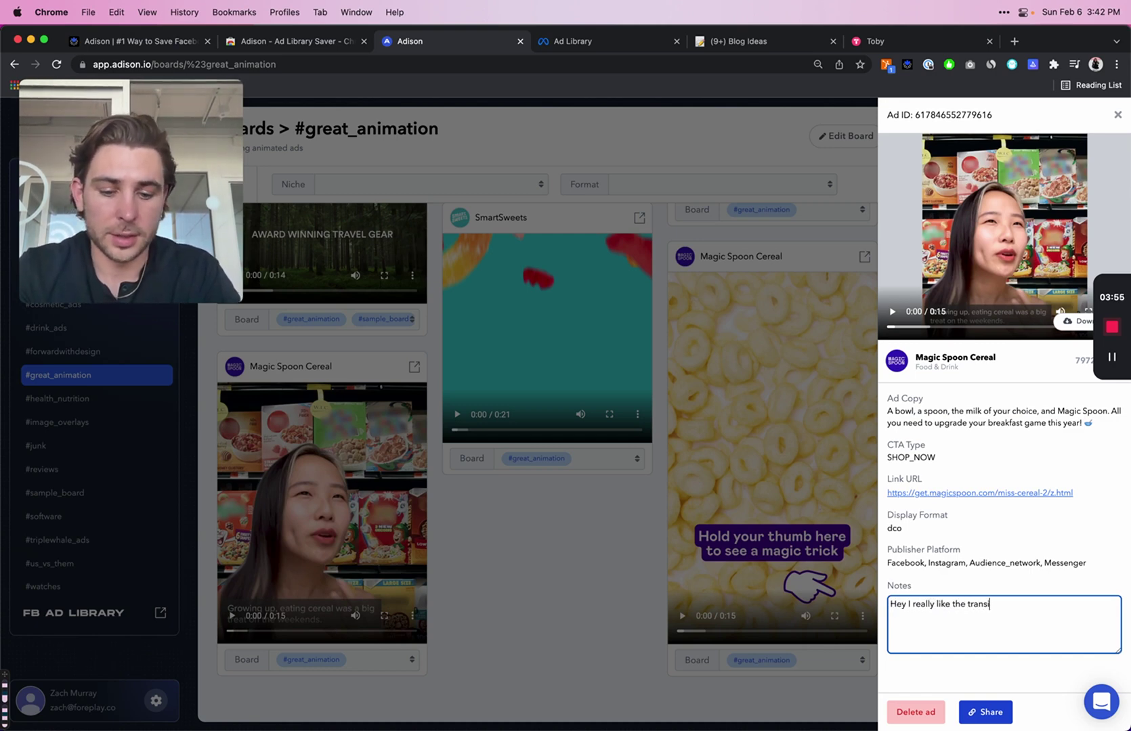
{"action": "type", "text": "tions here and th"}
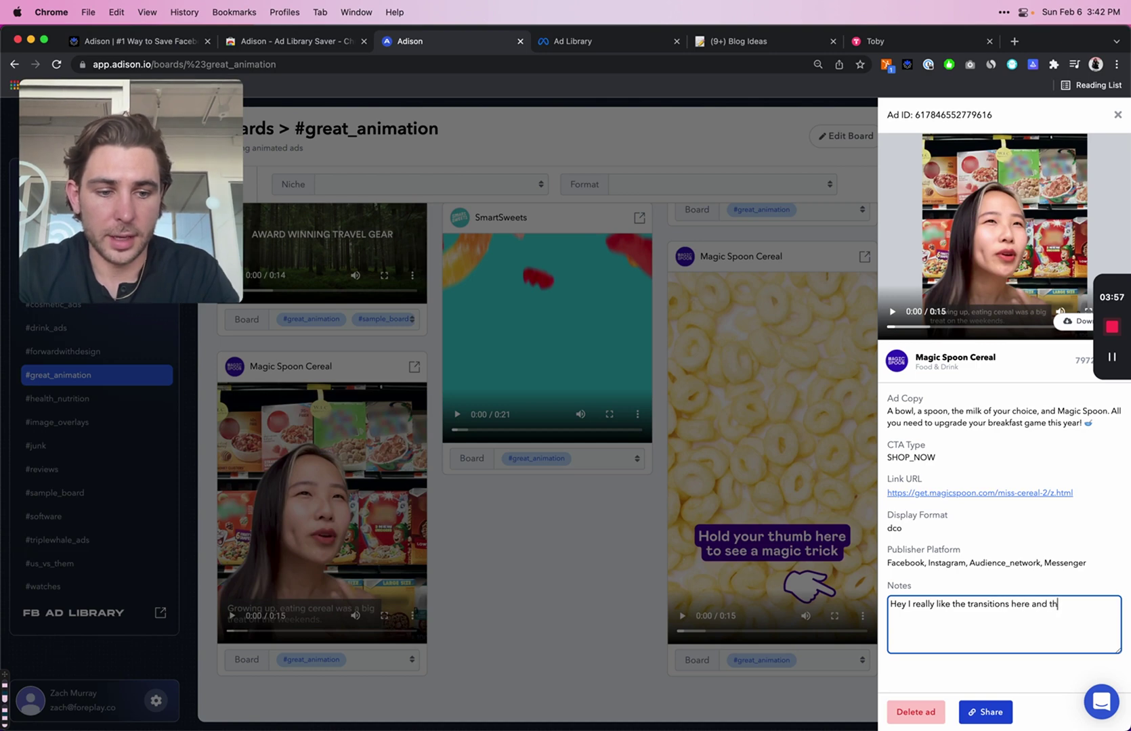
{"action": "type", "text": "e hook really c"}
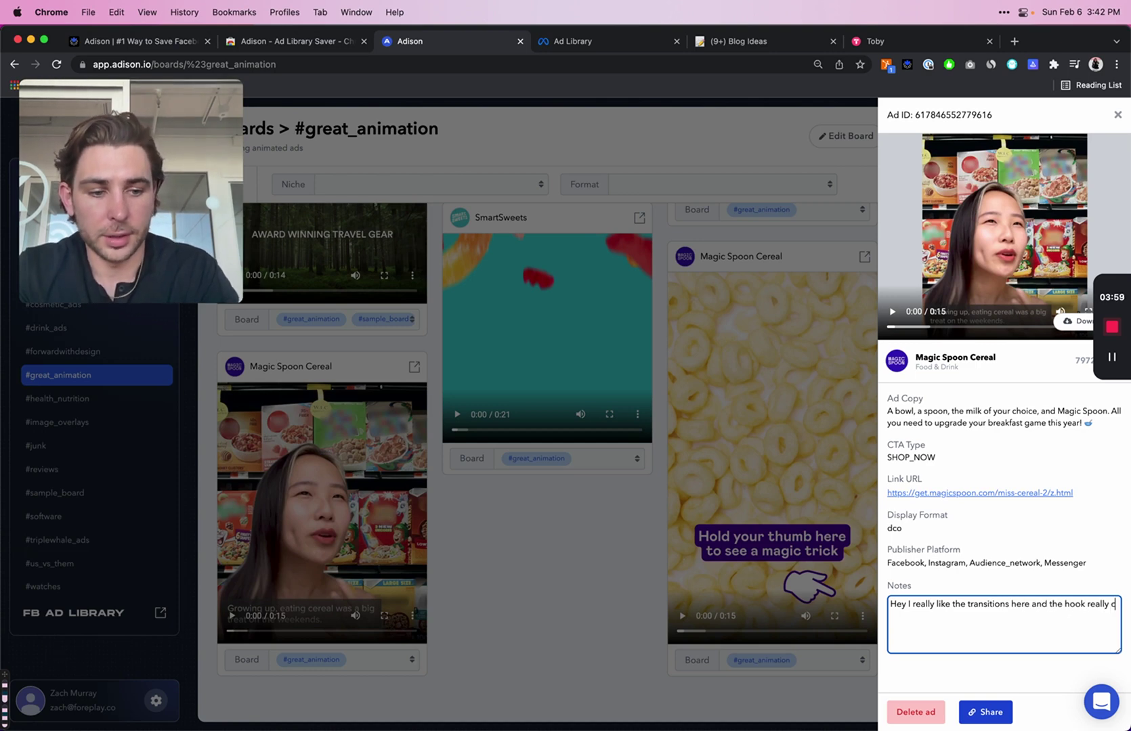
{"action": "type", "text": "aptivated me"}
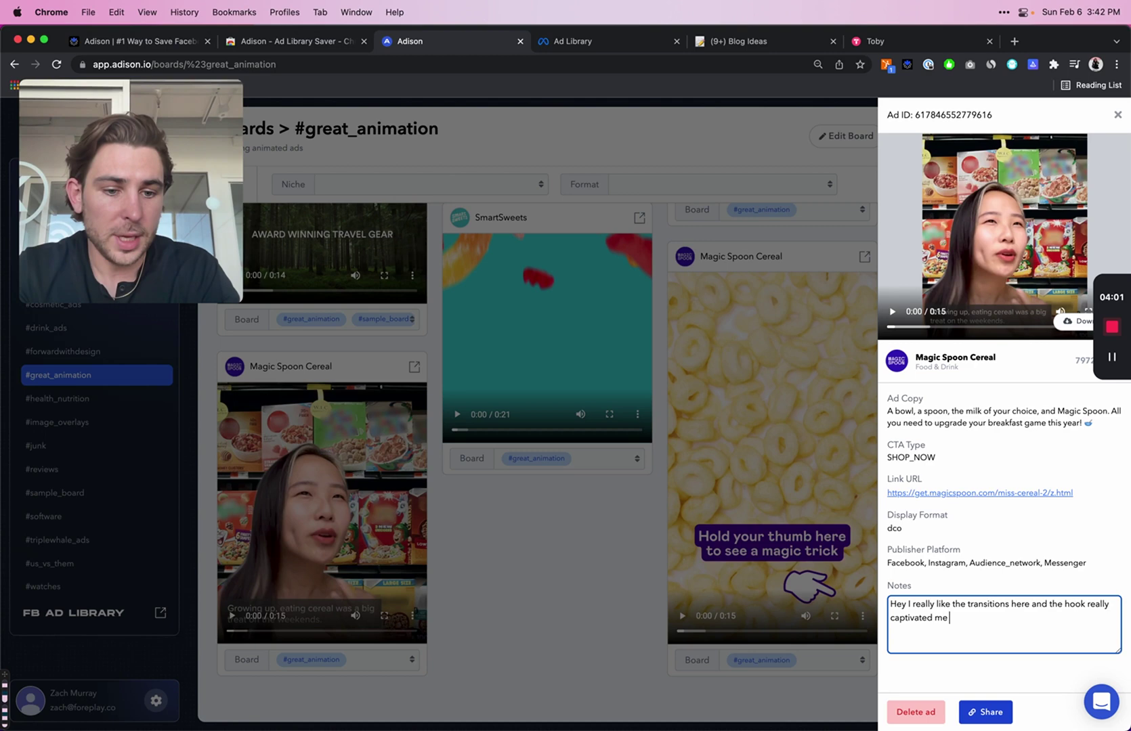
{"action": "type", "text": "."}
{"action": "left_click", "coordinate": [945, 595]}
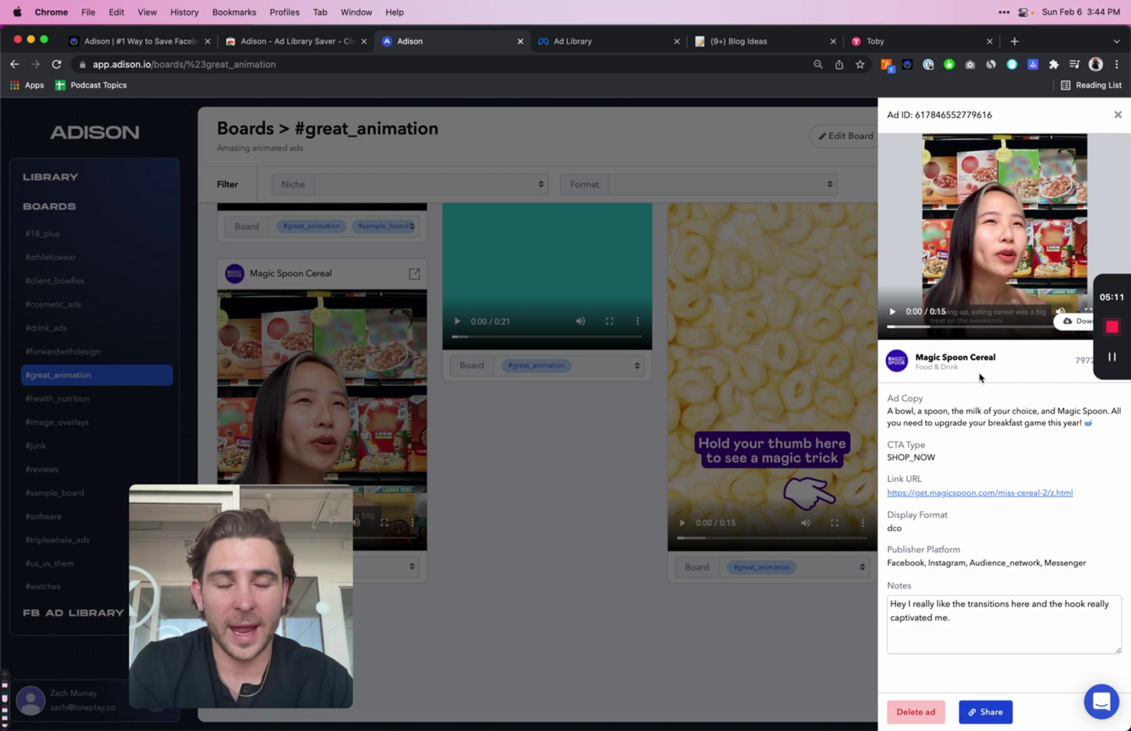
Copy the share link of the Magic Spoon Cereal ad and close its details.
{"action": "left_click", "coordinate": [985, 711]}
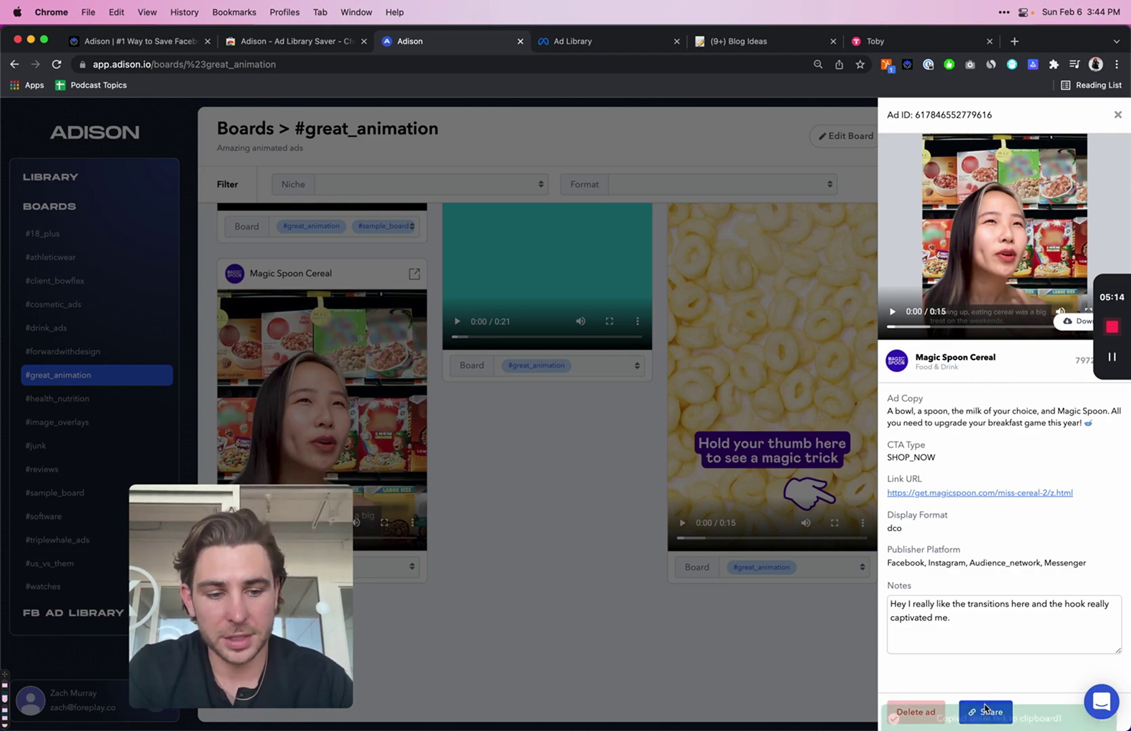
{"action": "left_click", "coordinate": [1117, 115]}
Copy the share link for the whole #great_animation board.
{"action": "scroll", "coordinate": [793, 254], "scroll_direction": "down", "scroll_amount": 10}
{"action": "scroll", "coordinate": [794, 253], "scroll_direction": "up", "scroll_amount": 5}
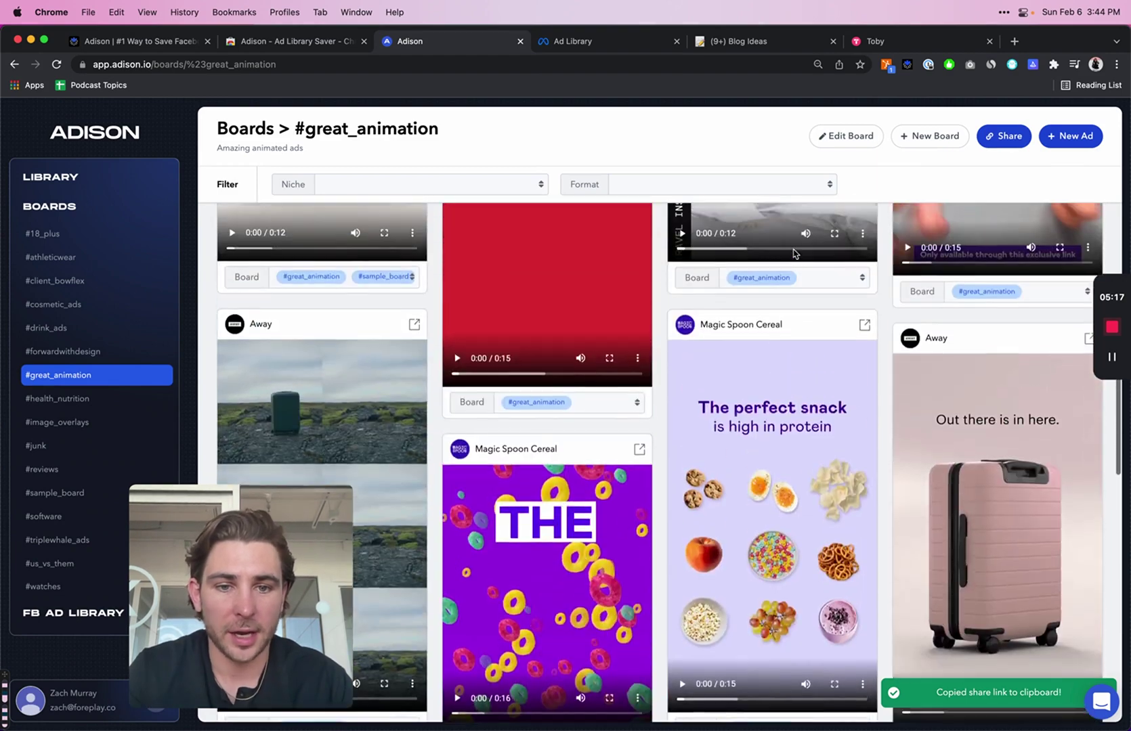
{"action": "scroll", "coordinate": [794, 253], "scroll_direction": "up", "scroll_amount": 6}
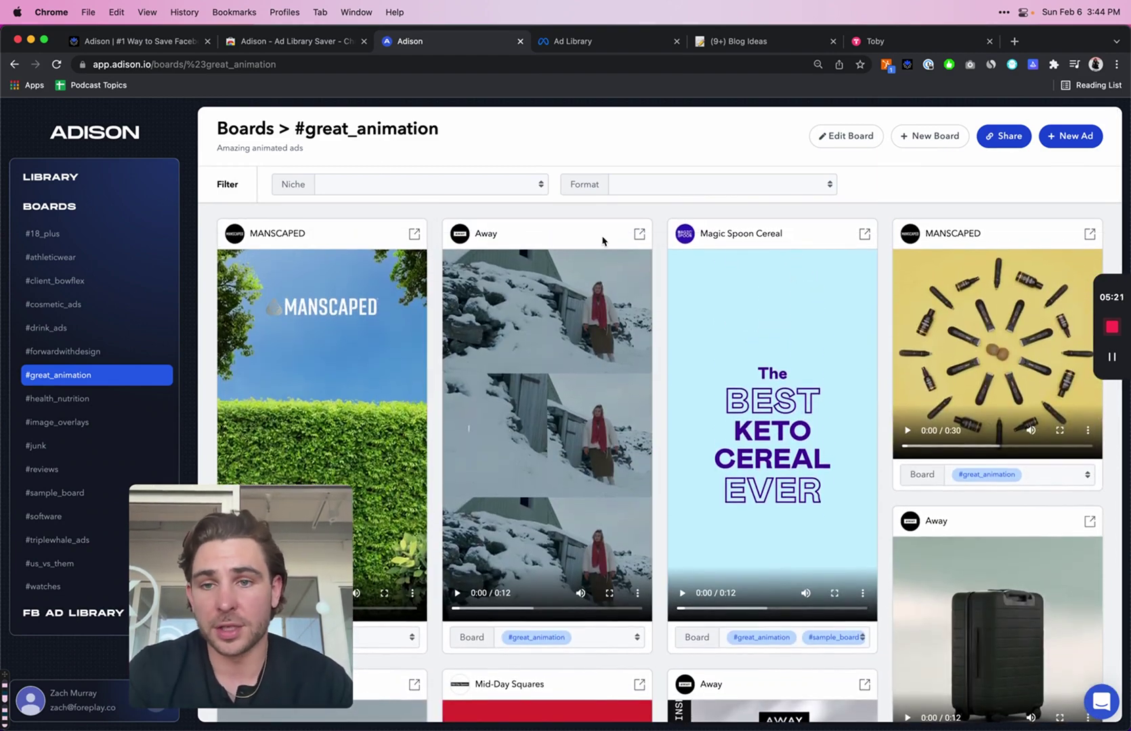
{"action": "left_click_drag", "start_coordinate": [346, 131], "coordinate": [427, 133]}
{"action": "left_click", "coordinate": [428, 133]}
{"action": "left_click", "coordinate": [1006, 137]}
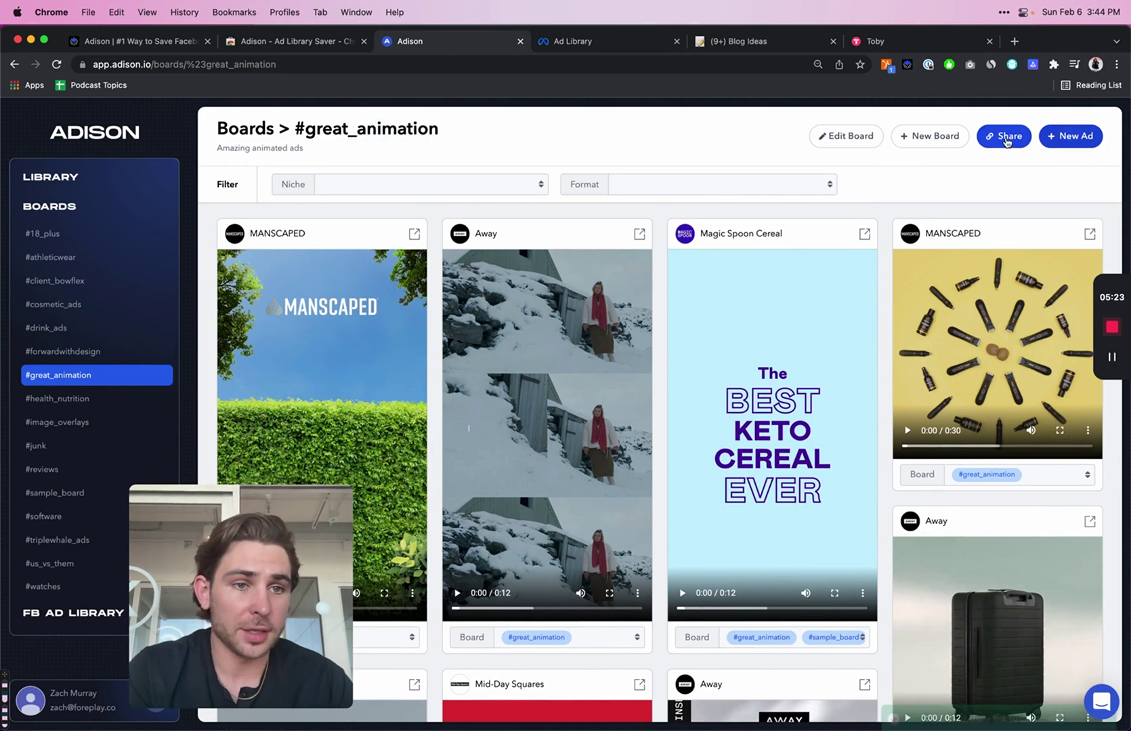
Open the shared #great_animation board link in an incognito window and look through its ads.
{"action": "left_click", "coordinate": [88, 10]}
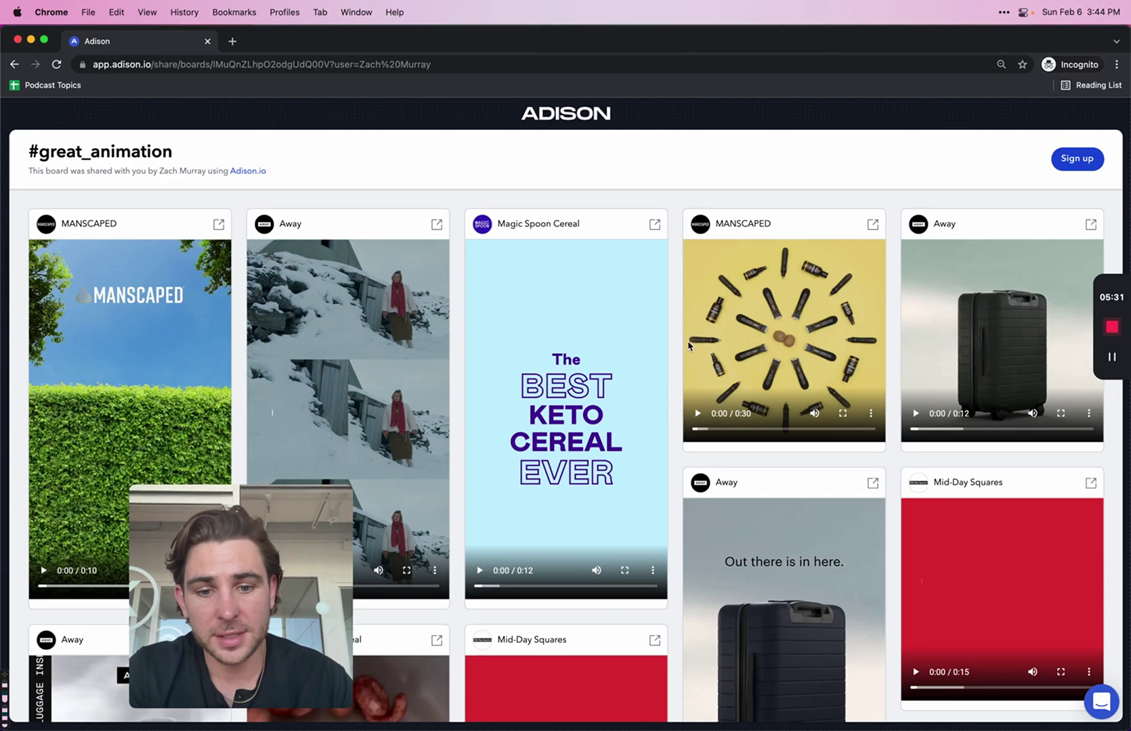
{"action": "scroll", "coordinate": [798, 526], "scroll_direction": "down", "scroll_amount": 3}
{"action": "scroll", "coordinate": [797, 526], "scroll_direction": "down", "scroll_amount": 15}
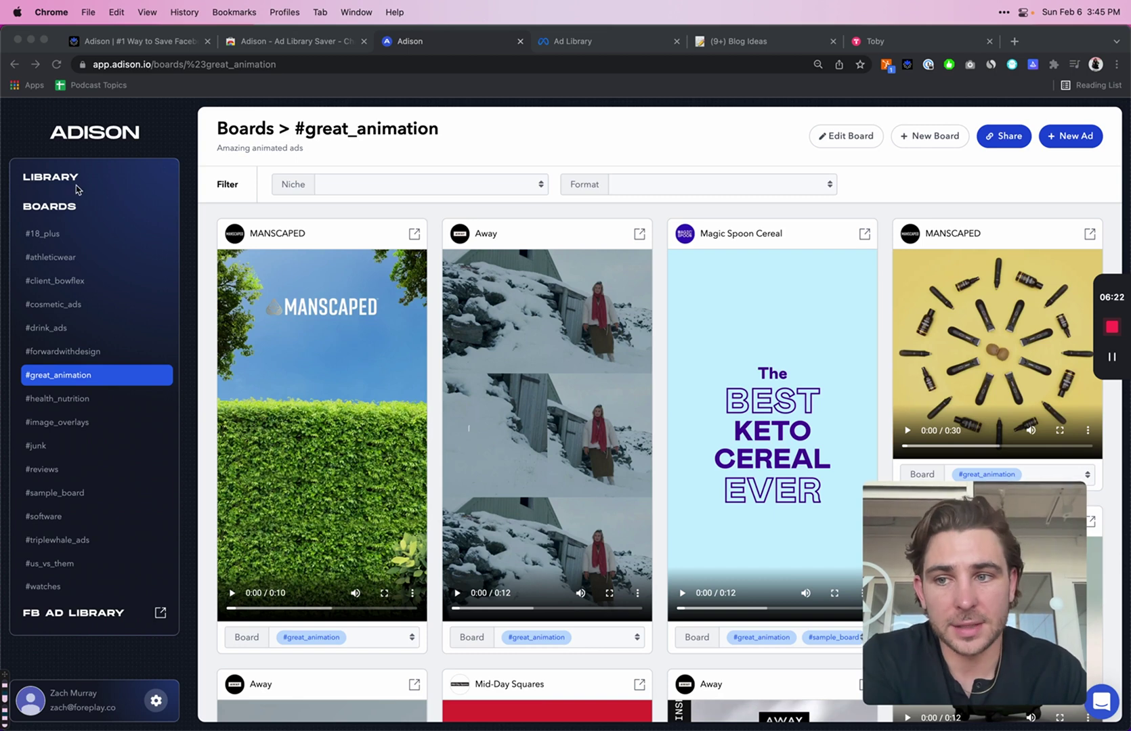
Filter the full library of saved ads in Adison by the Sportswear niche.
{"action": "left_click", "coordinate": [47, 181]}
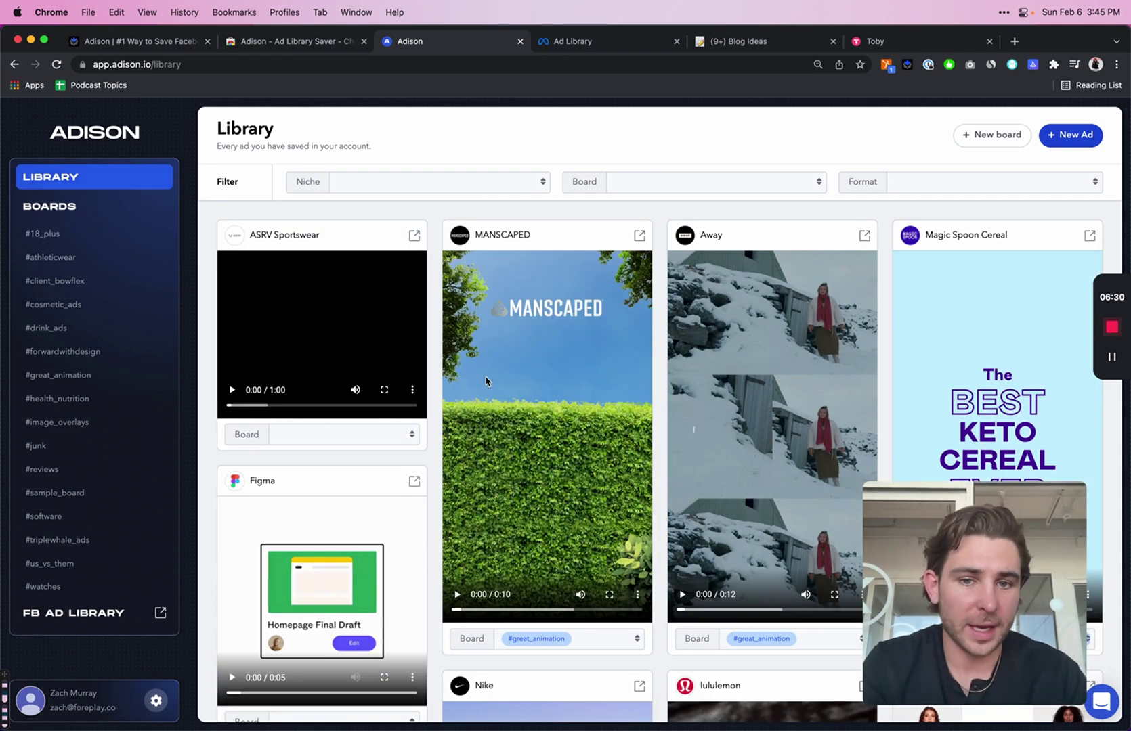
{"action": "left_click", "coordinate": [348, 183]}
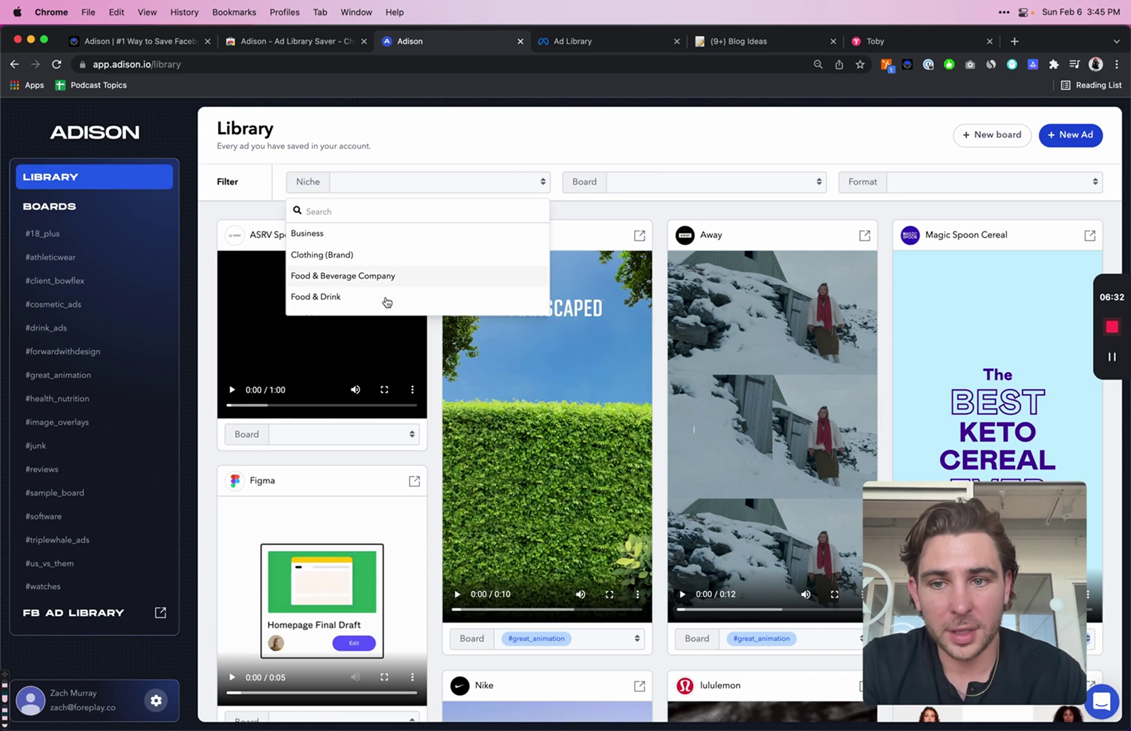
{"action": "scroll", "coordinate": [385, 302], "scroll_direction": "down", "scroll_amount": 10}
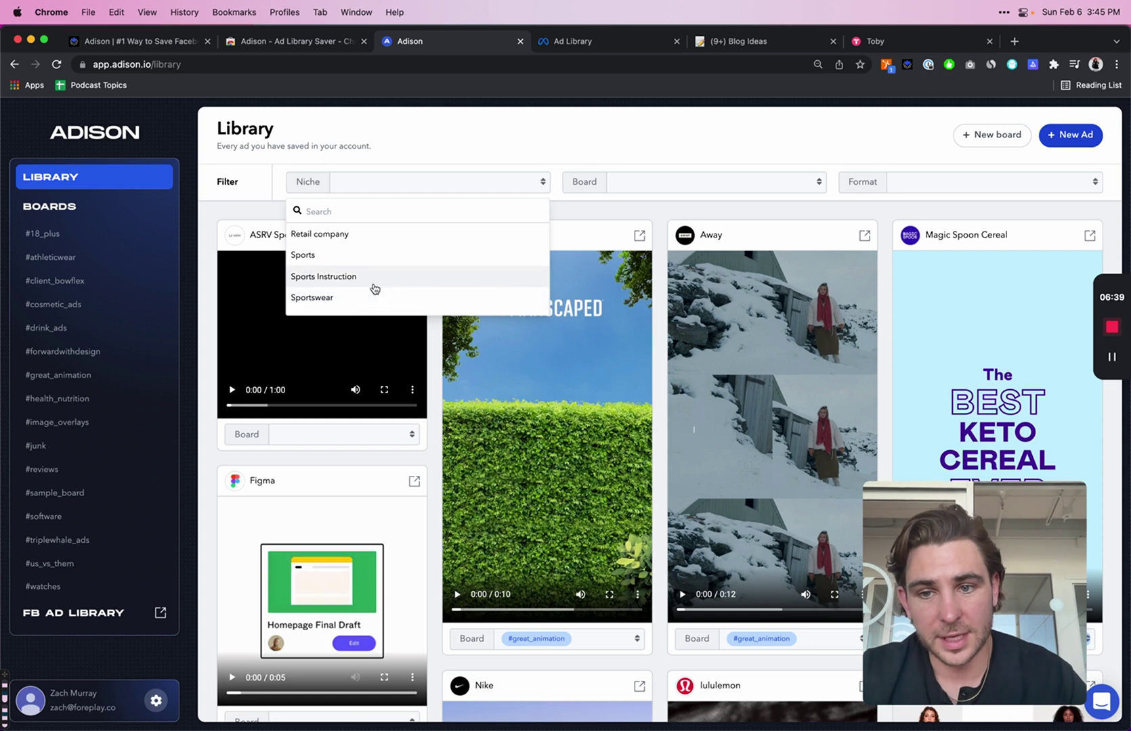
{"action": "left_click", "coordinate": [348, 290]}
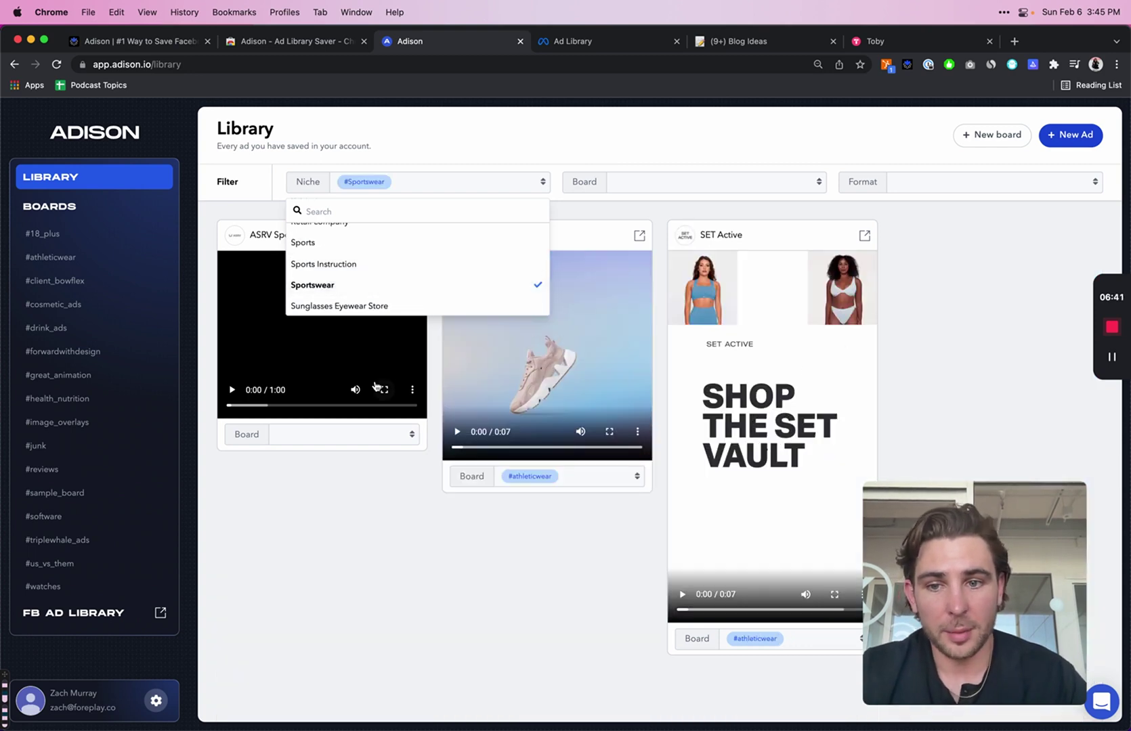
{"action": "left_click", "coordinate": [329, 600]}
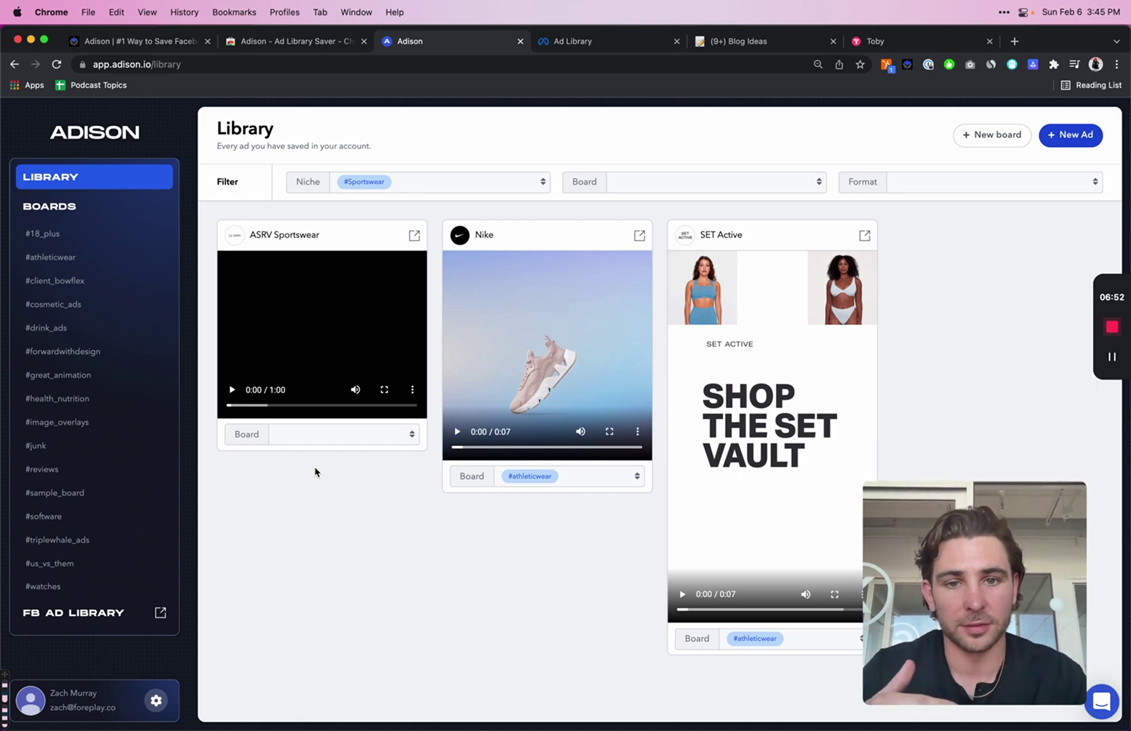
Open the format filter options for the library.
{"action": "left_click", "coordinate": [916, 179]}
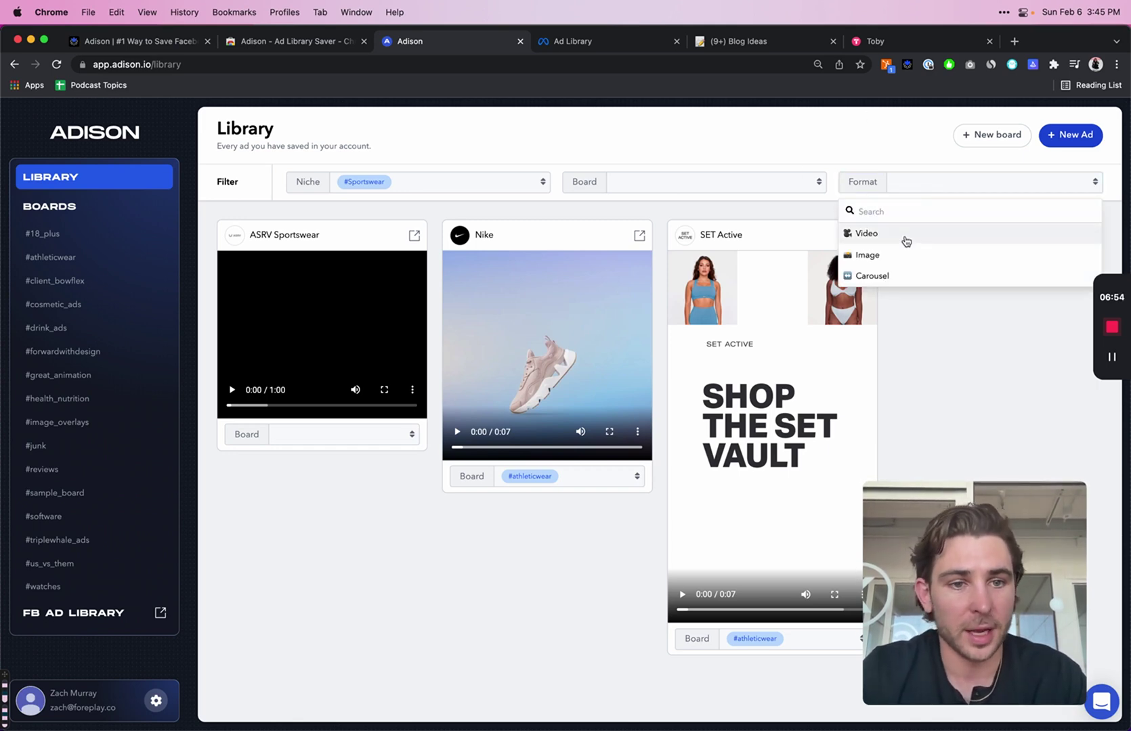